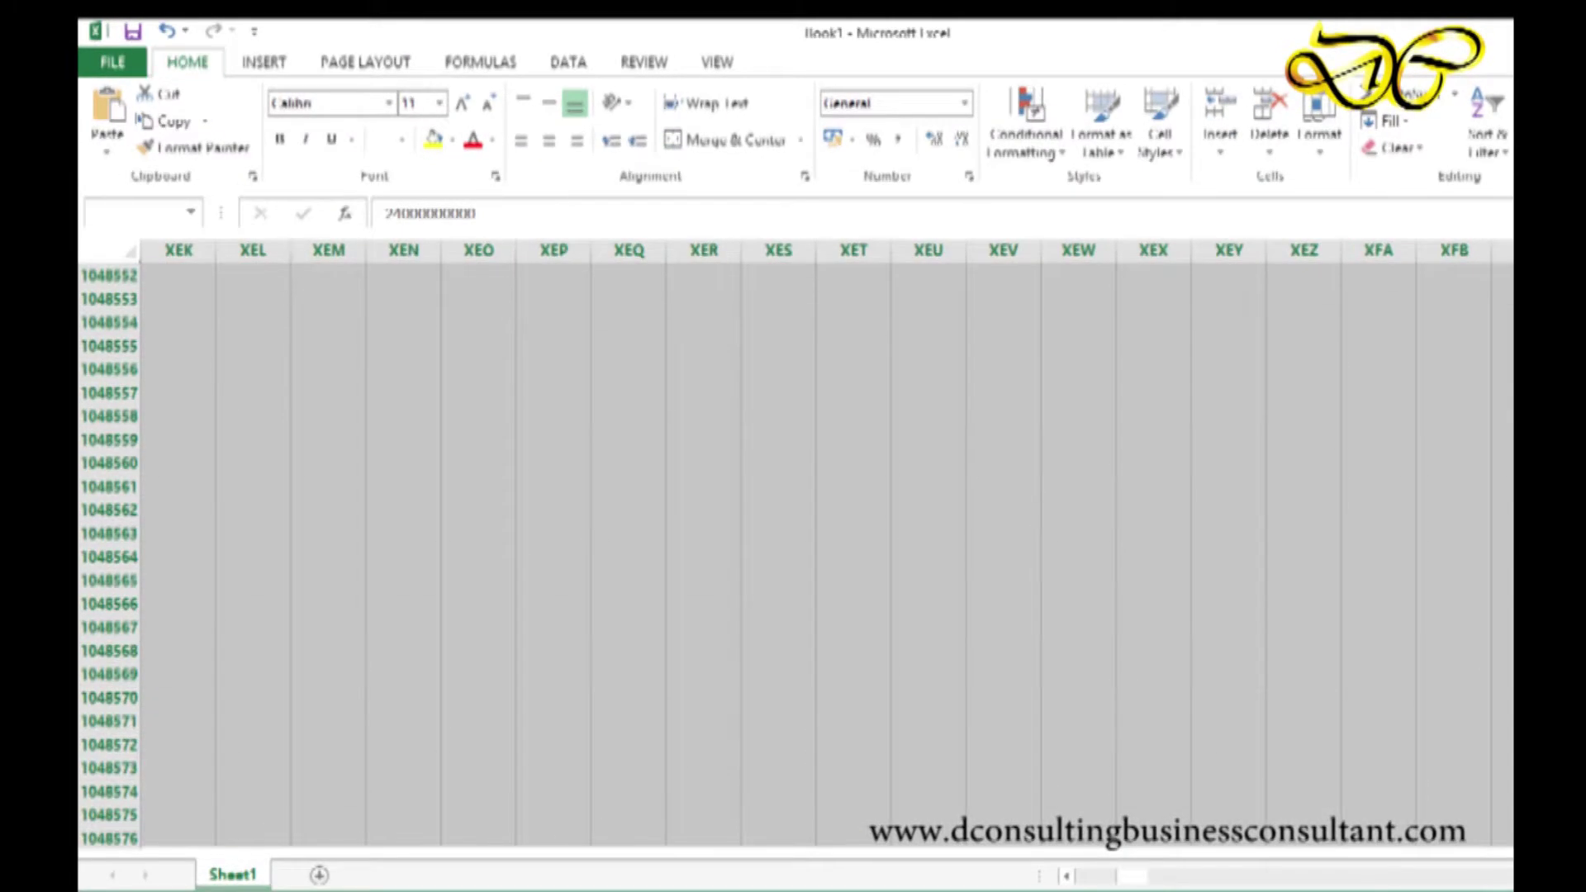
Step: Enter the label HPP in cell A6, directly below Omzet
left_click(144, 369)
key("Return")
type("PPh")
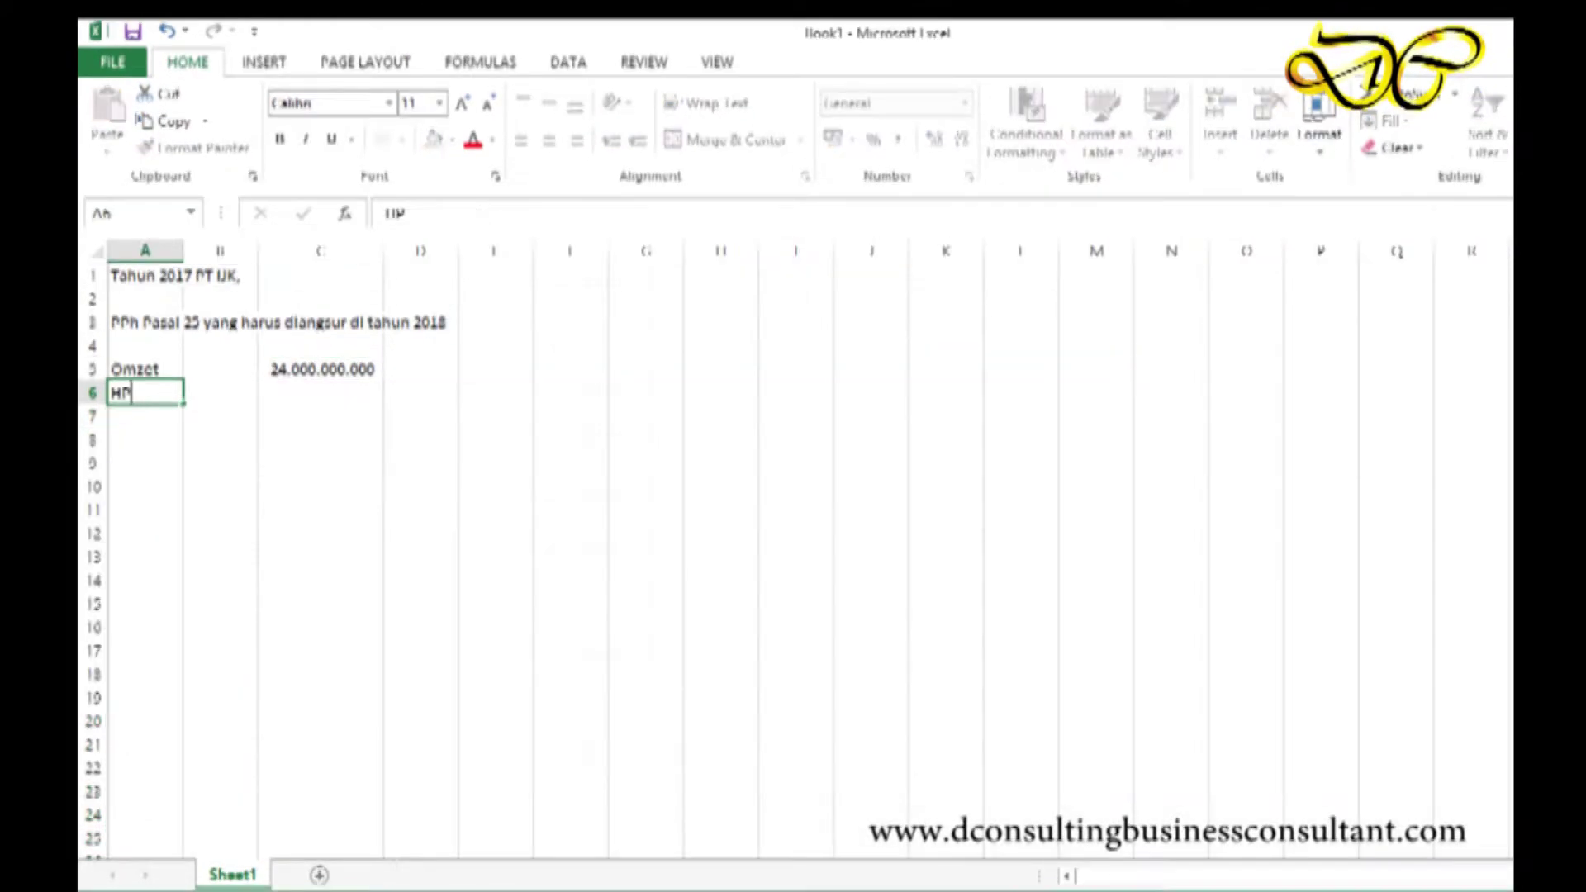
key("Escape")
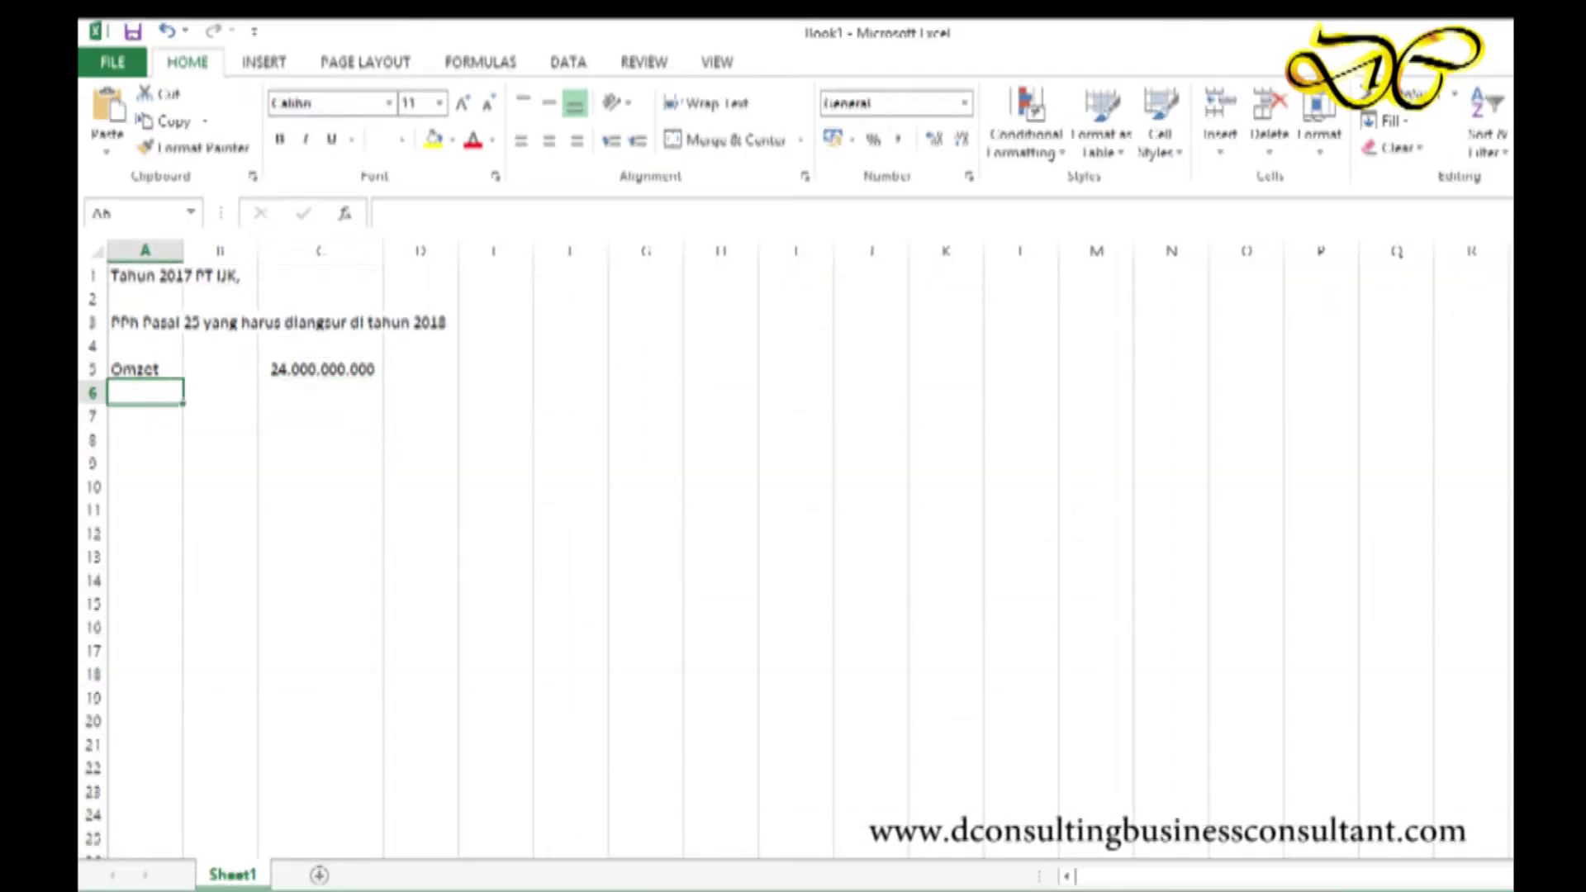
type("HPP")
Step: Enter 14.000.000.000 as the HPP amount in cell C6
left_click(320, 393)
type("4000")
key("BackSpace")
key("BackSpace")
key("BackSpace")
key("BackSpace")
type("14.000.000.0")
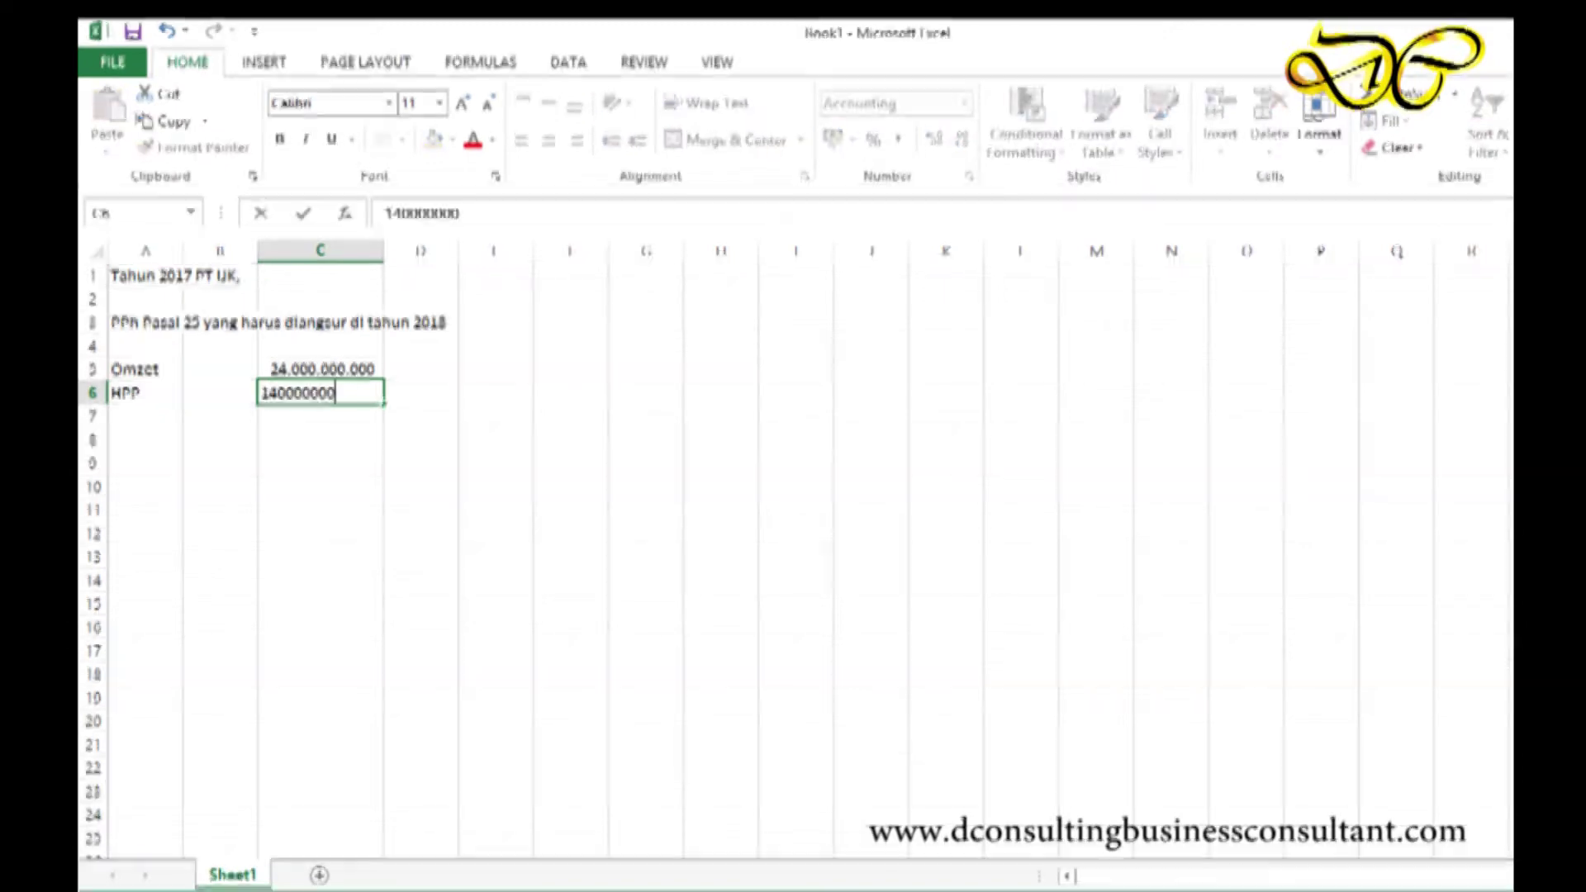
type("00")
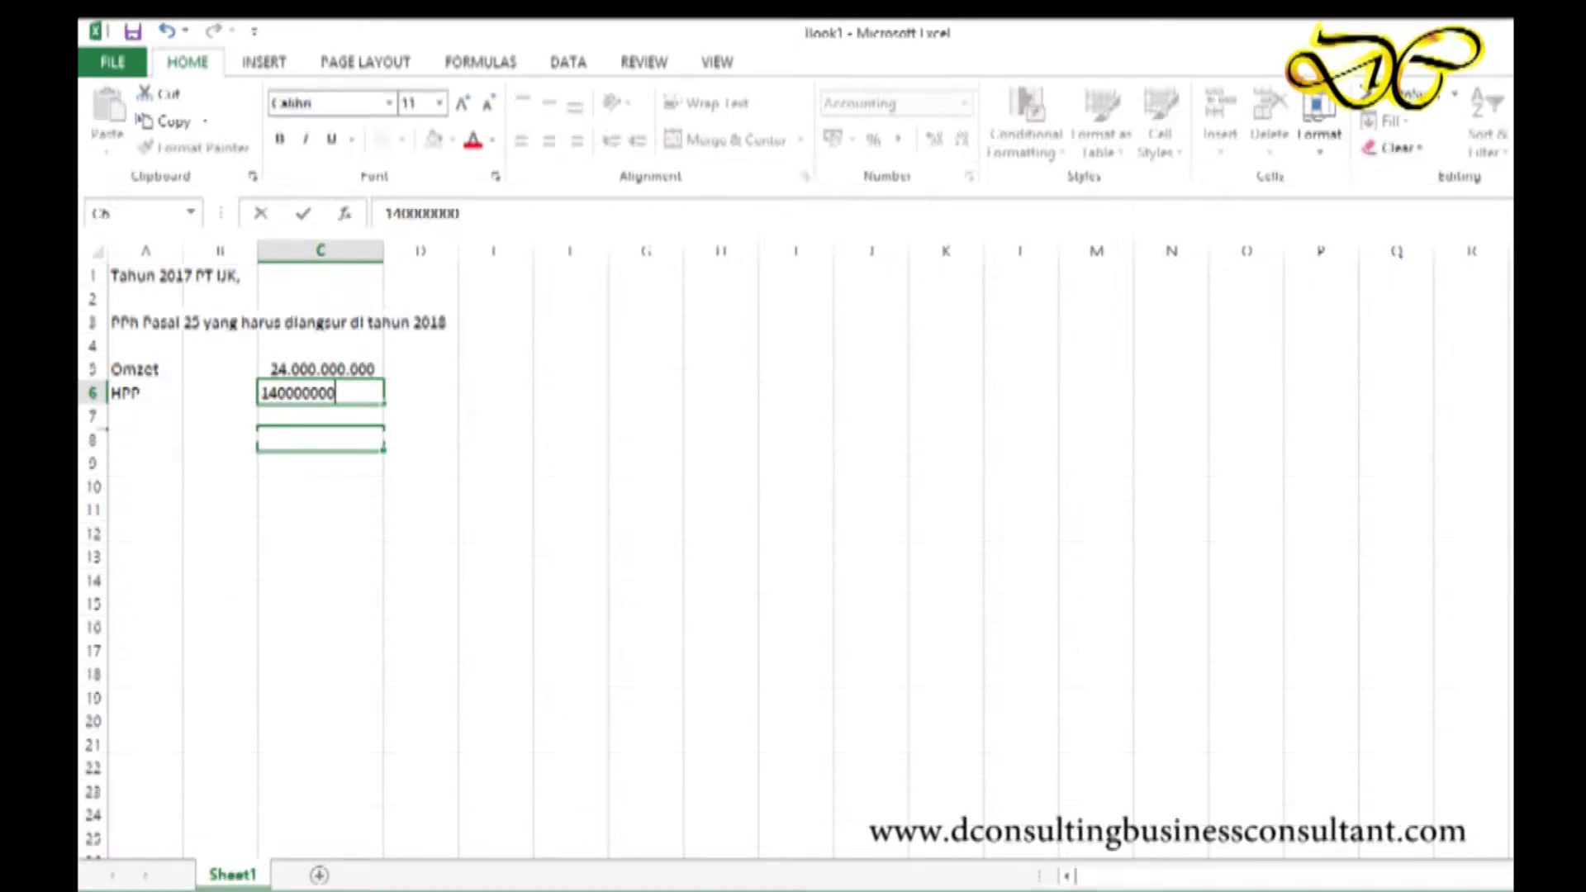
key("Return")
Step: Enter a label beginning with By Operasional in cell A7, directly below HPP
left_click(146, 416)
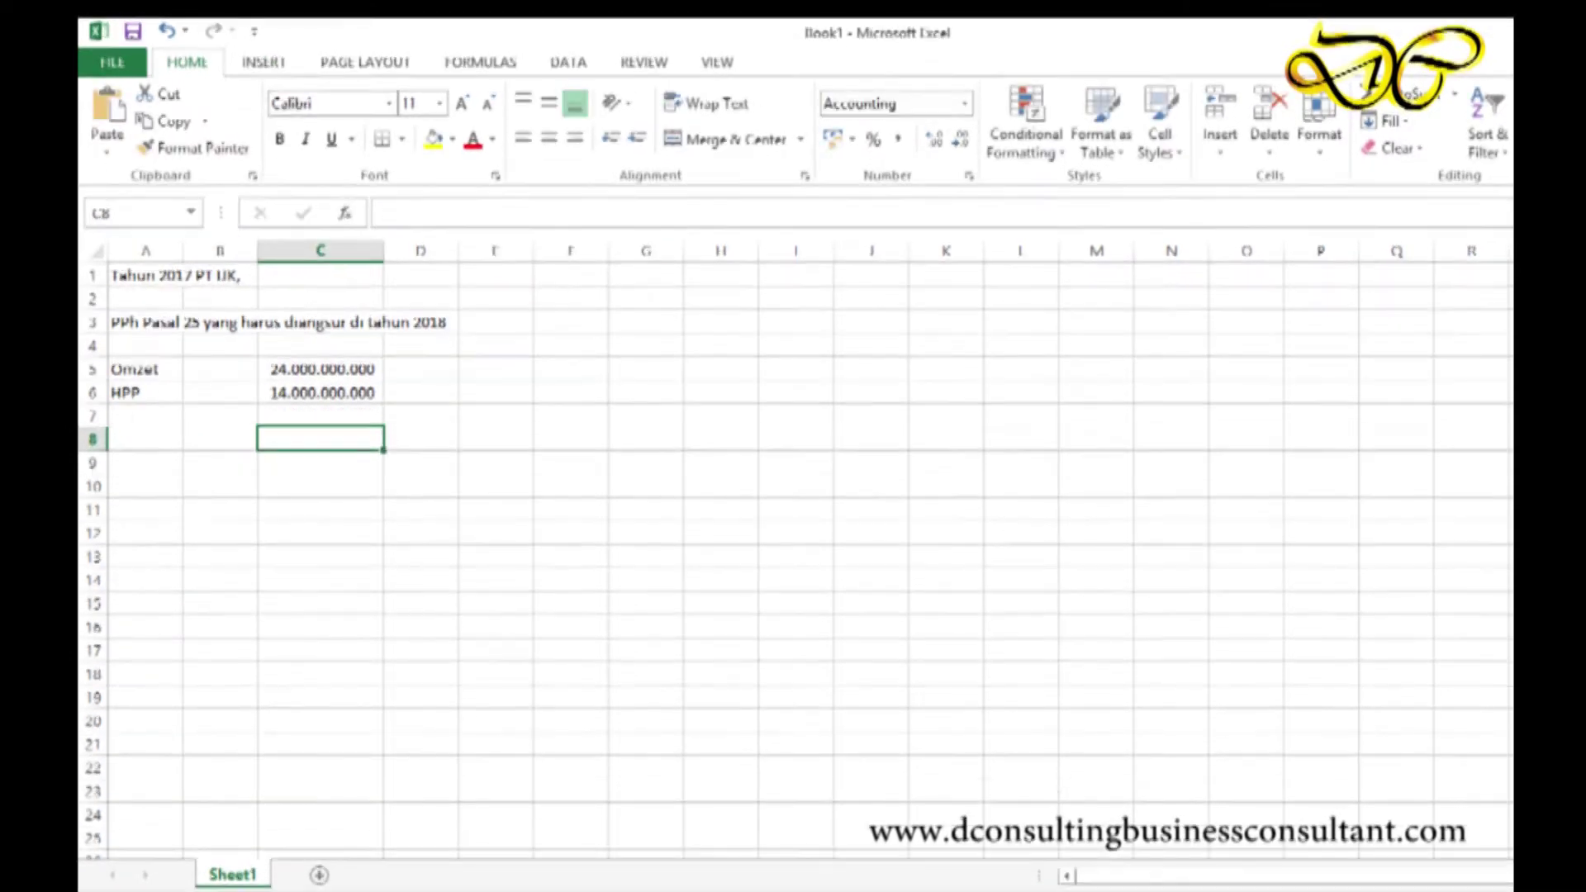
type("By")
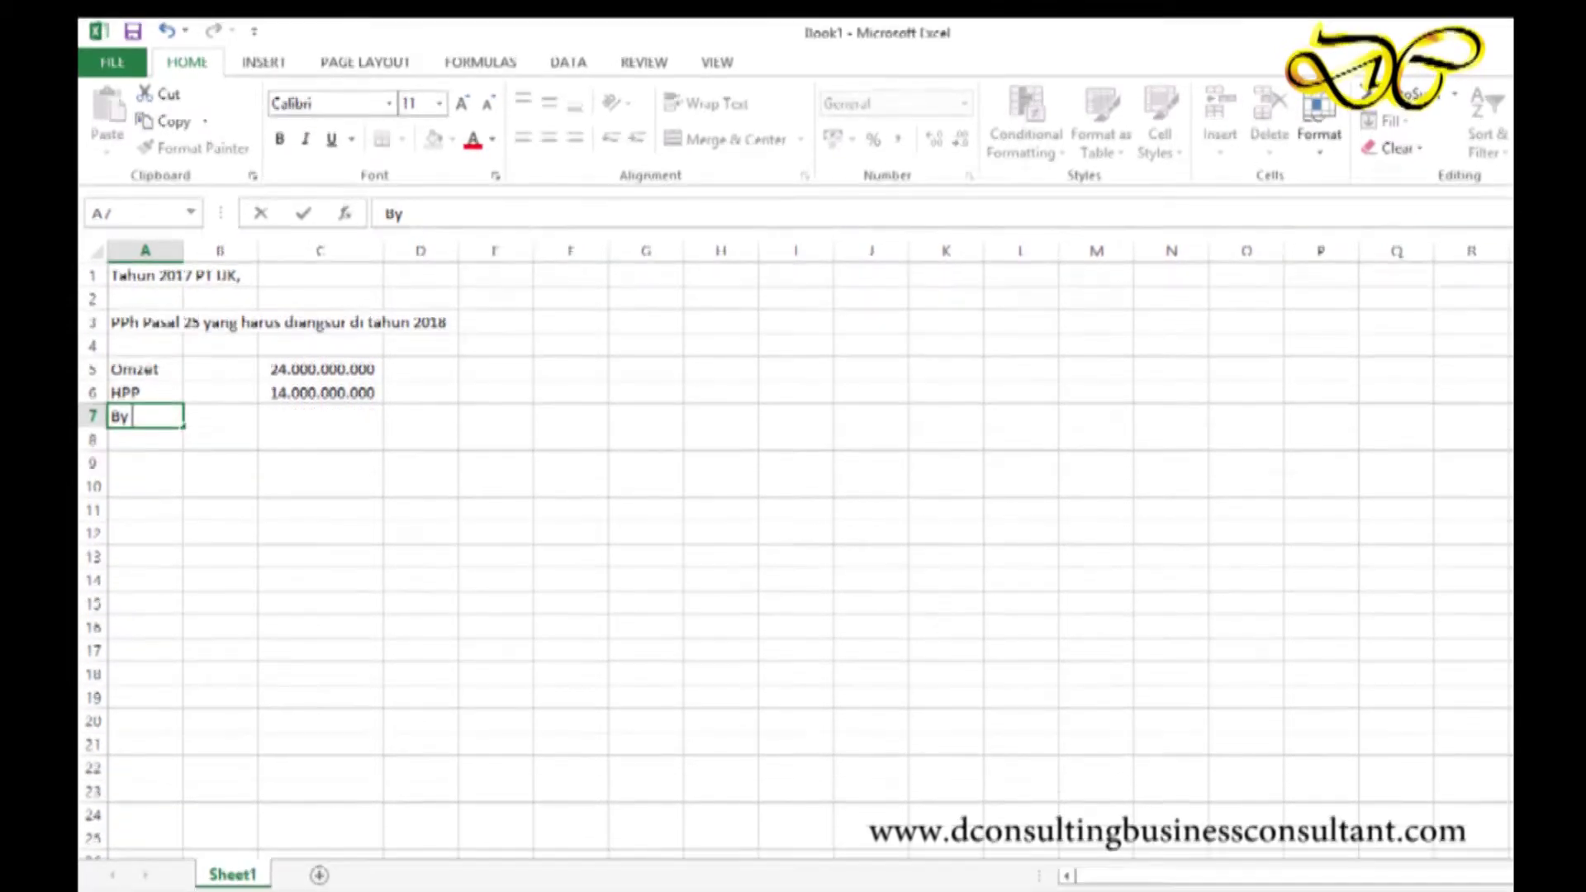
type("Operasional ya")
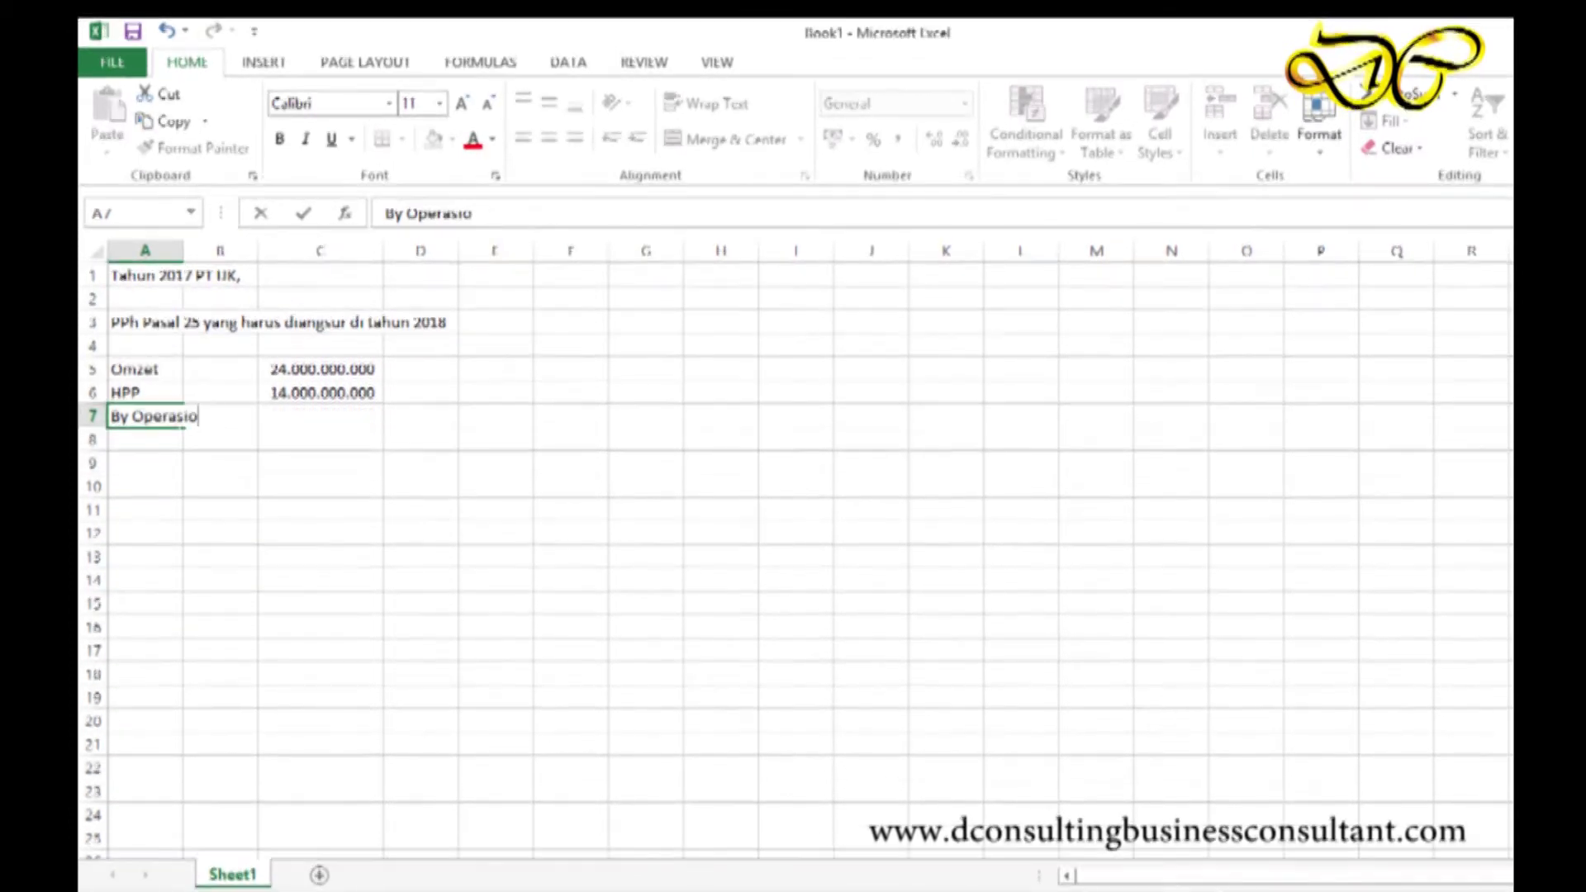
type("g")
key("BackSpace")
type("ng s")
key("BackSpace")
key("BackSpace")
key("BackSpace")
key("BackSpace")
key("BackSpace")
key("BackSpace")
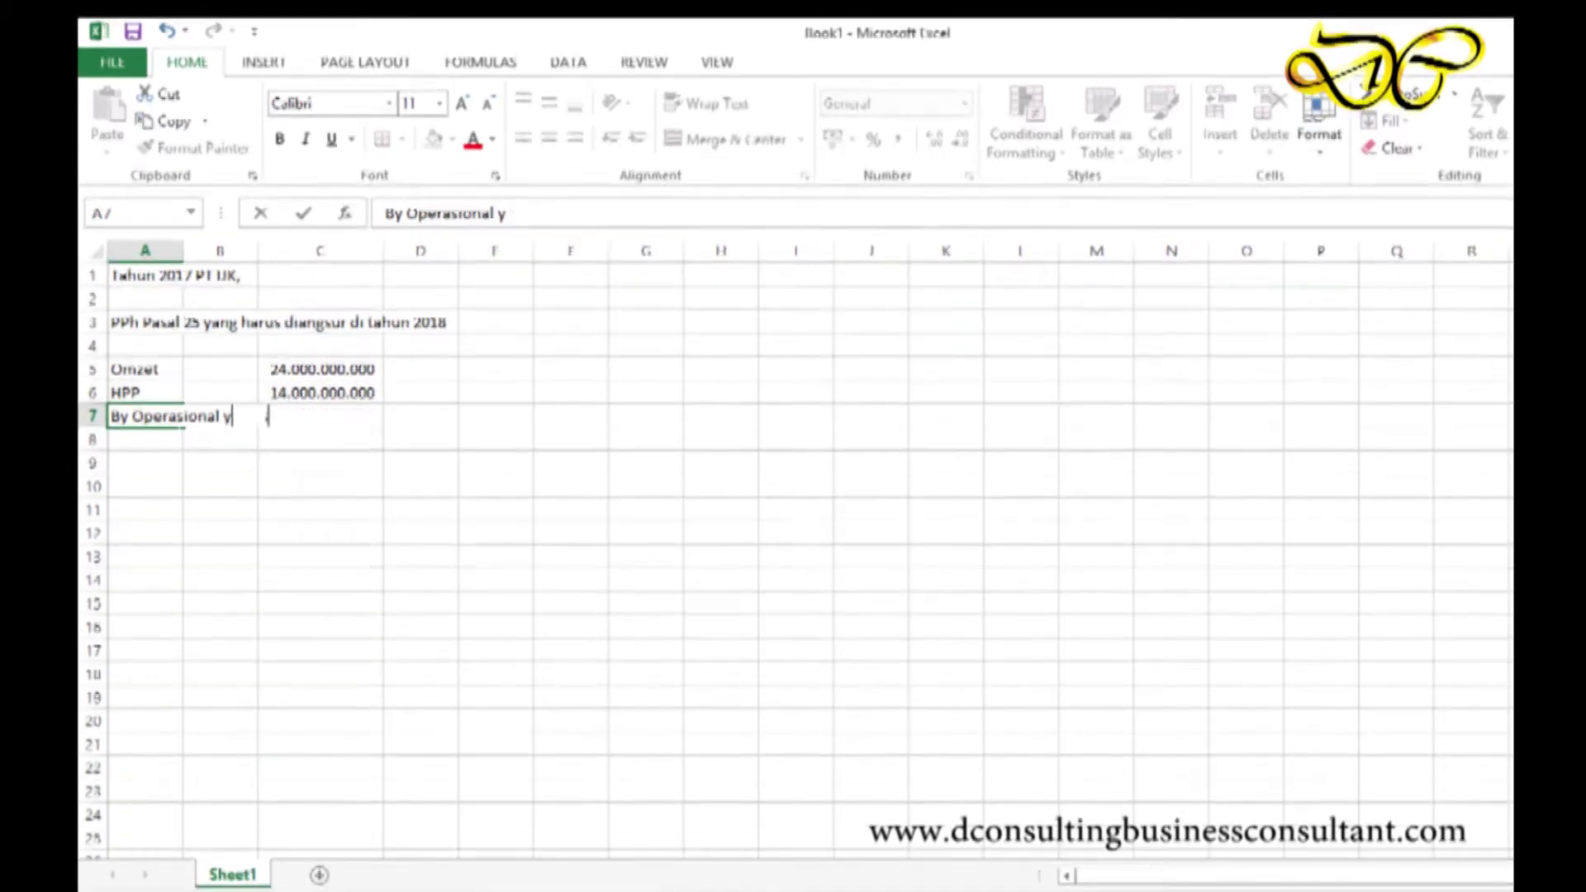
type("Ko")
key("BackSpace")
key("BackSpace")
type("yang")
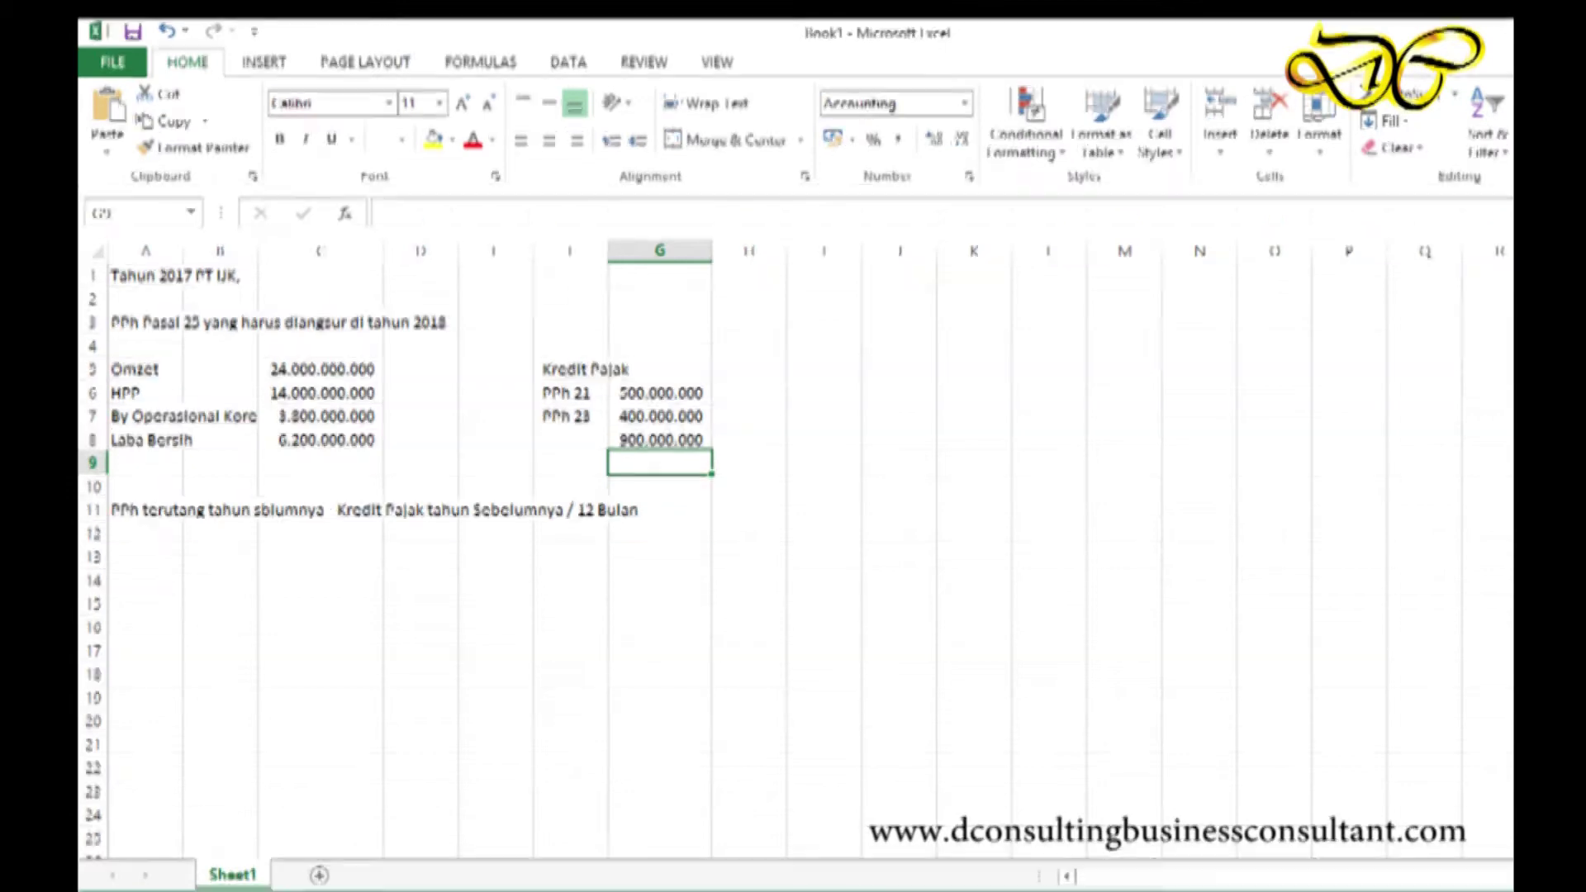
left_click(334, 509)
left_click(147, 510, "ctrl")
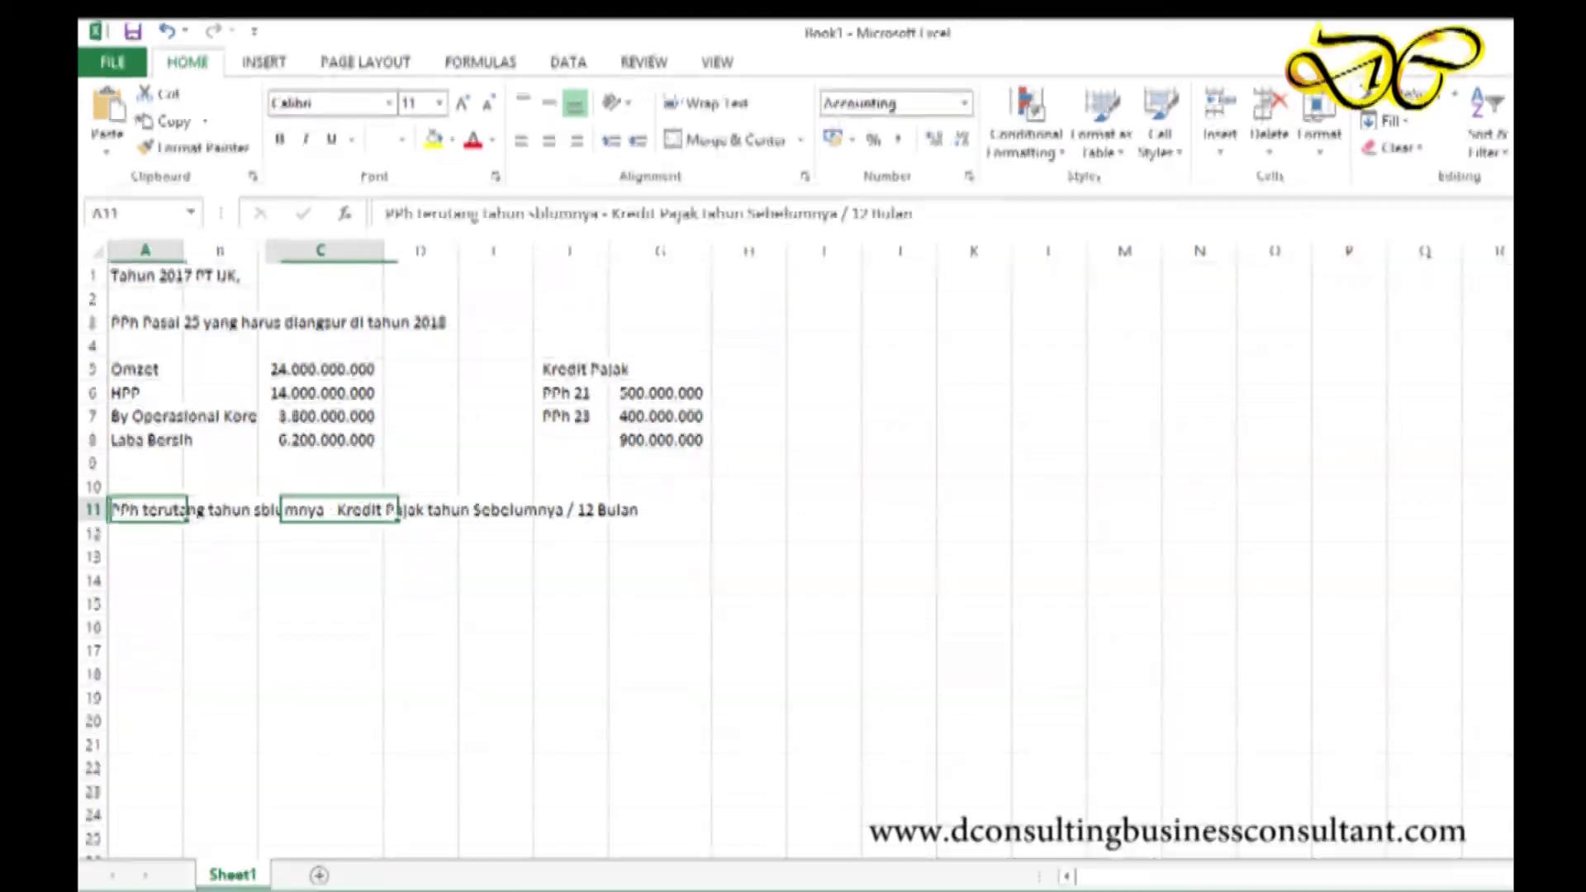
left_click(181, 510)
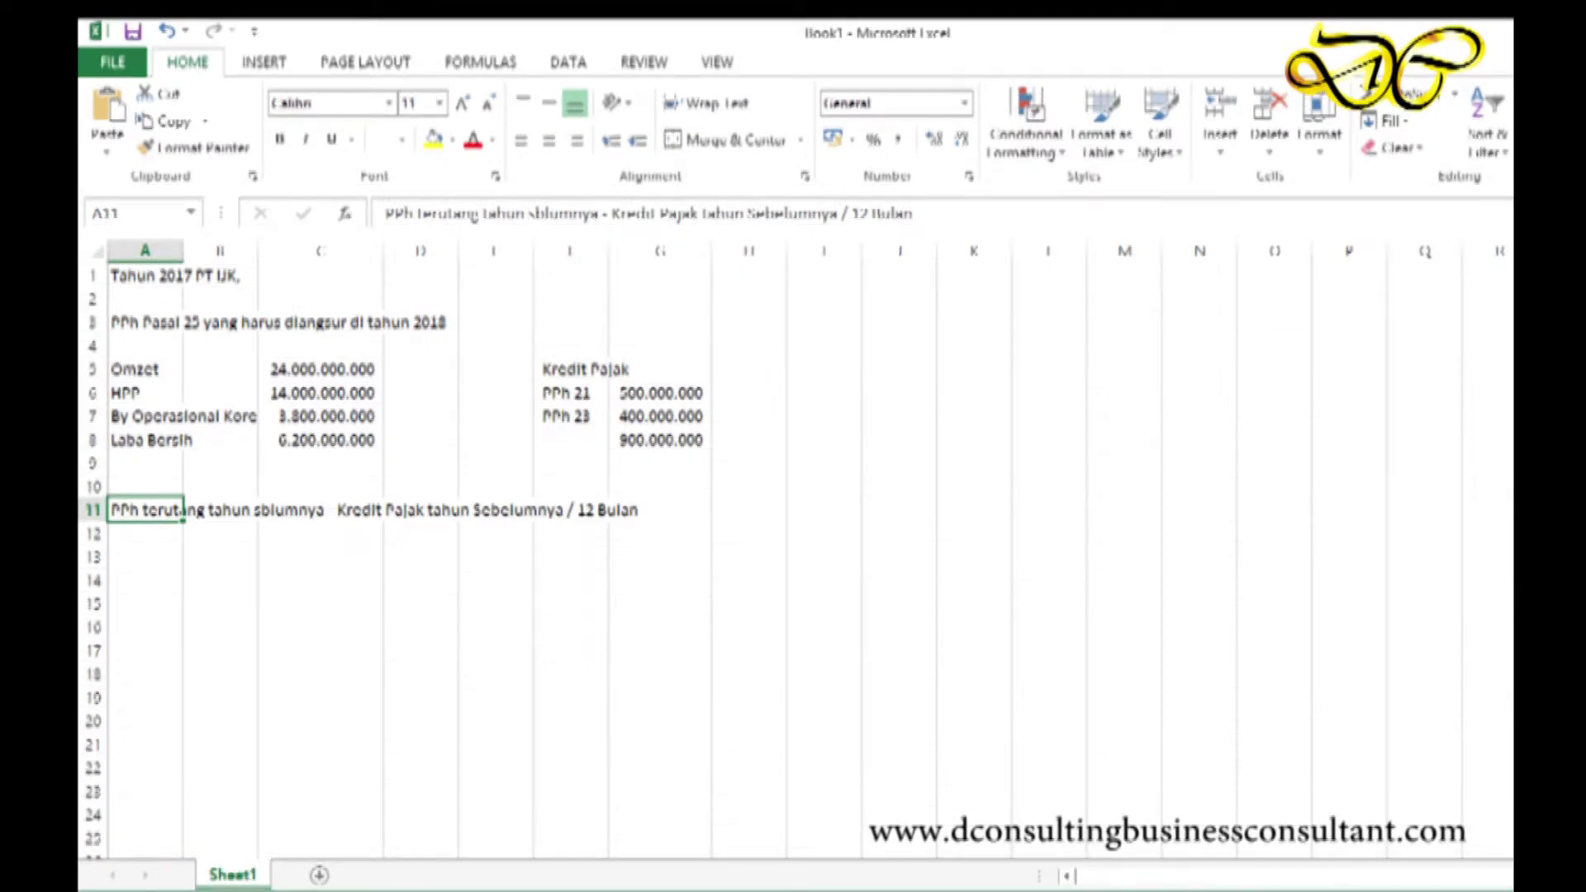
key("ctrl+Right")
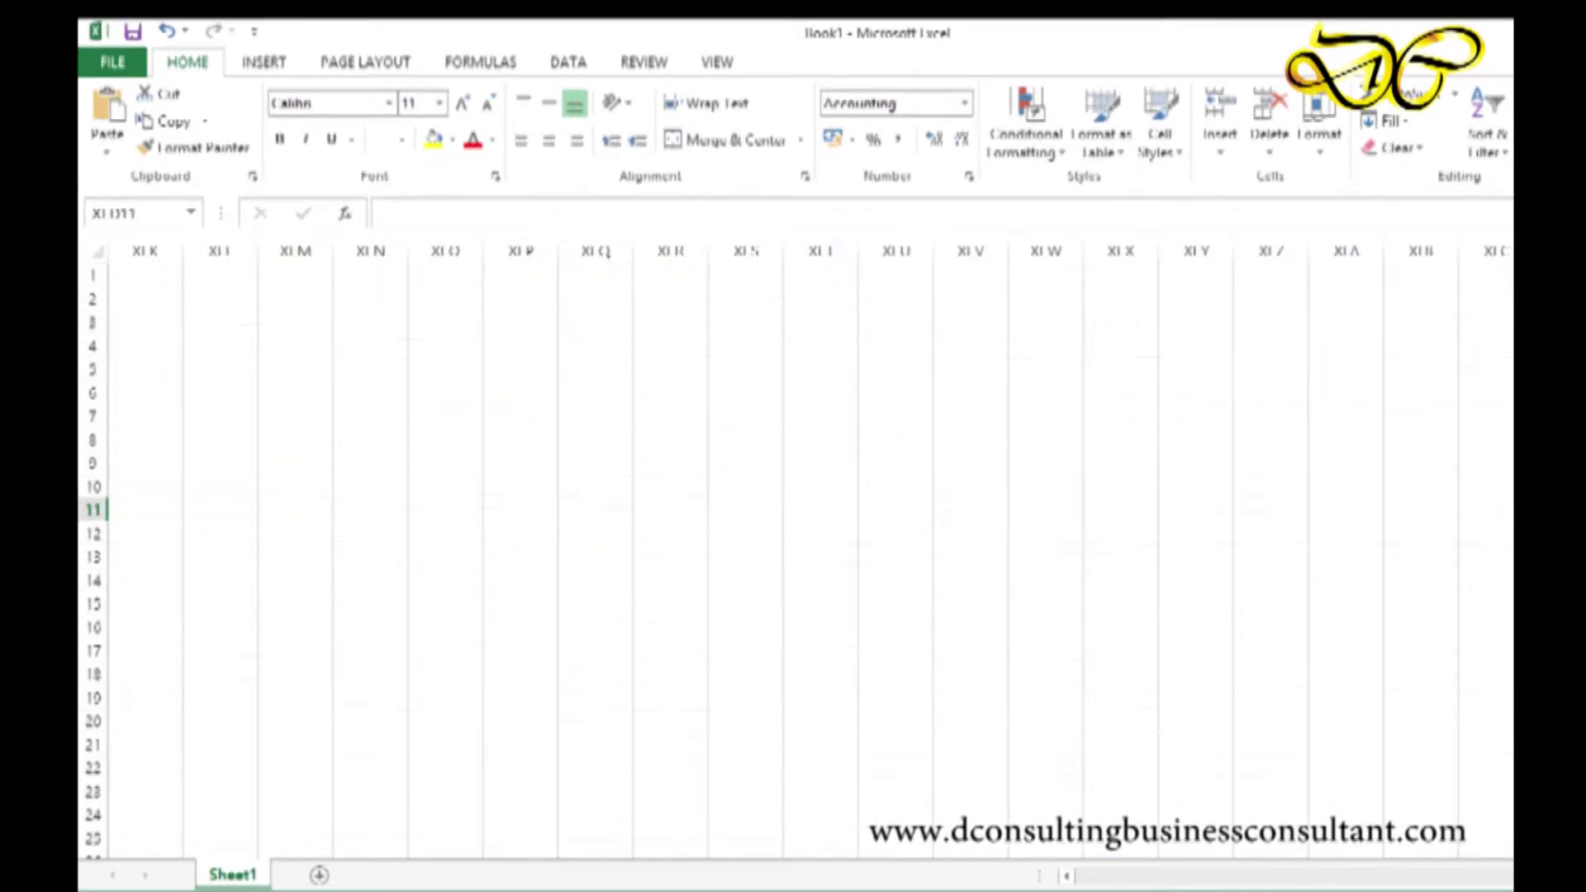
key("ctrl+Left")
left_click(317, 346)
left_click(220, 346)
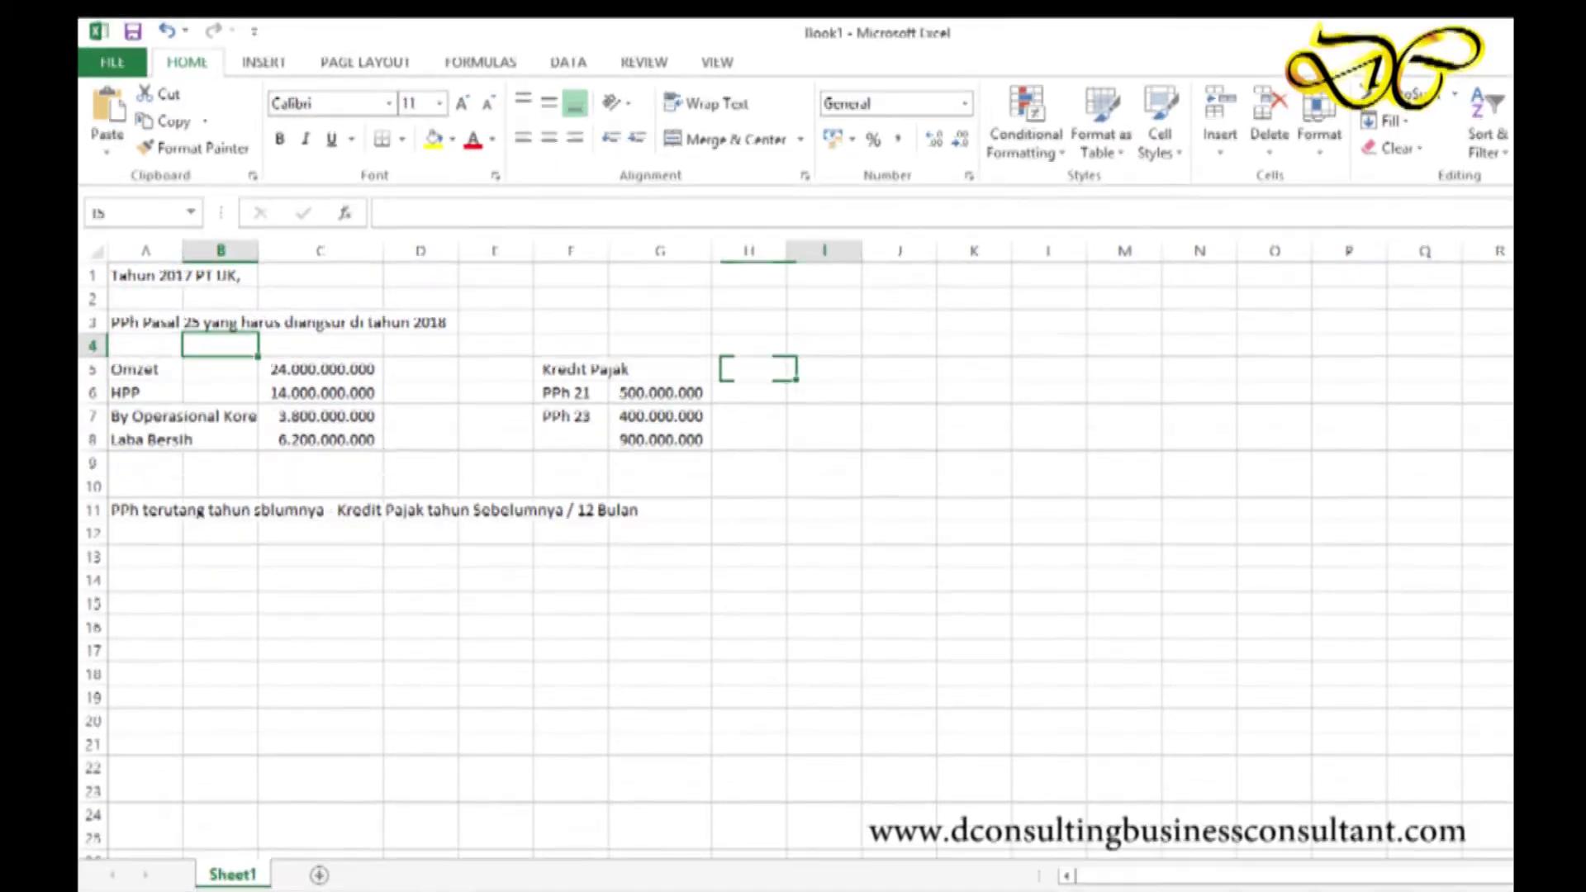
Step: Enter the label PPh terutang in cell I5, in the same row as the Kredit Pajak heading
left_click(823, 368)
type("PPh teruta")
key("BackSpace")
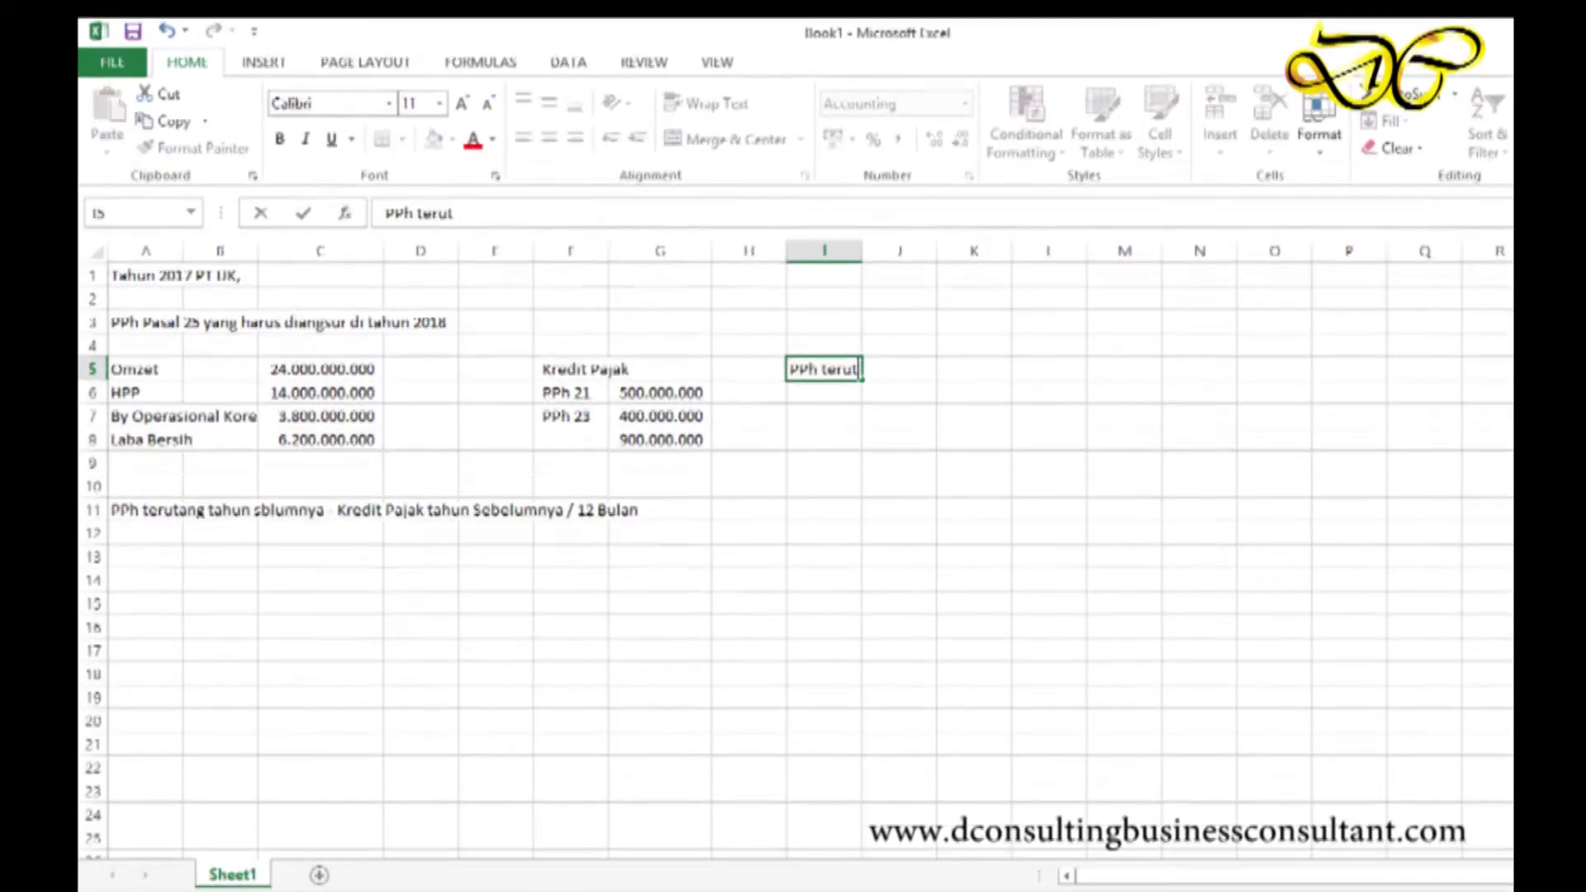